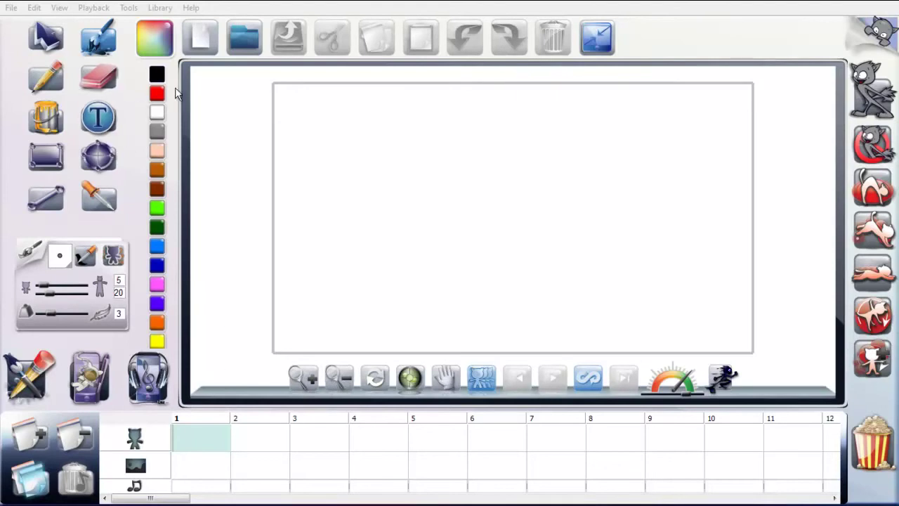
Step: Draw several thin black freehand curves with the Brush tool across frame 1
click(94, 46)
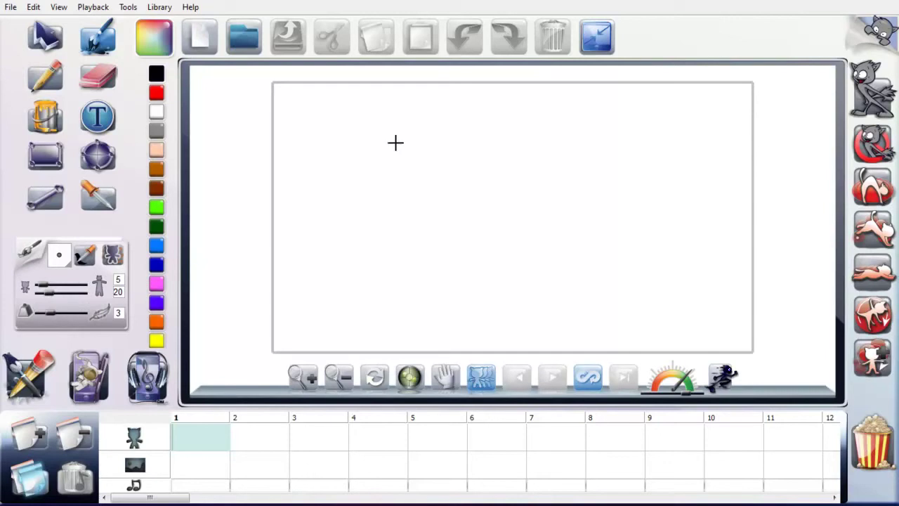
mouse_move(317, 137)
mouse_down()
mouse_move(401, 143)
mouse_move(474, 203)
mouse_up()
click(431, 167)
mouse_move(455, 154)
mouse_down()
mouse_move(487, 139)
mouse_move(531, 242)
mouse_move(387, 283)
mouse_move(468, 251)
mouse_move(464, 277)
mouse_up()
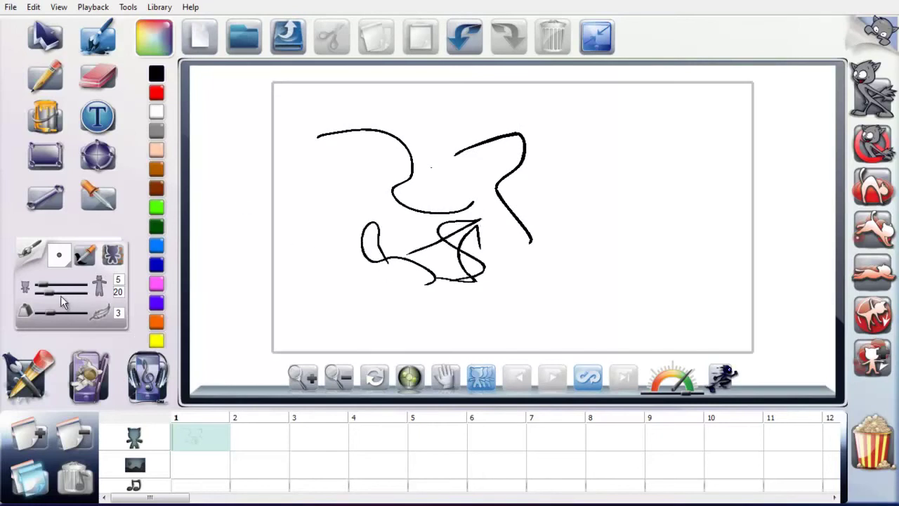
Step: Try varied black strokes with the brush's maximum size set to 99, and remove the scribbled frame
drag(59, 296, 85, 298)
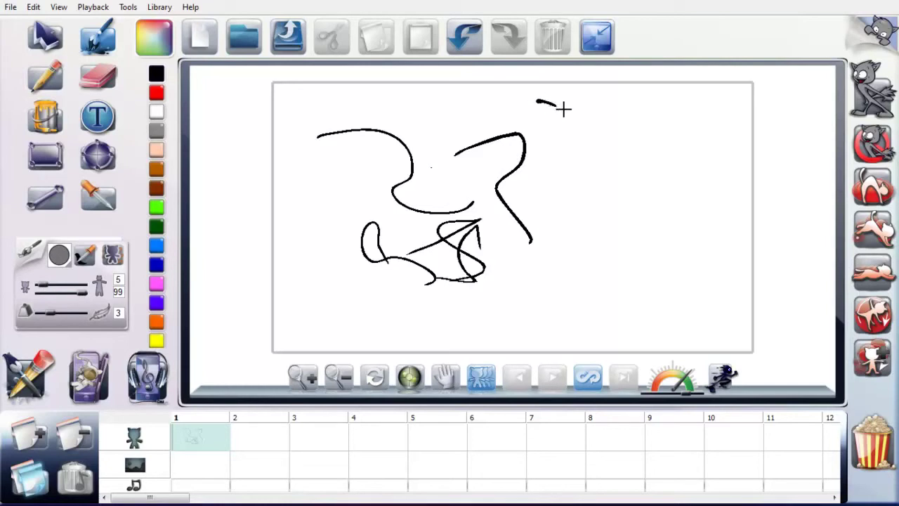
mouse_move(564, 109)
mouse_down()
mouse_move(632, 156)
mouse_move(637, 214)
mouse_move(609, 278)
mouse_move(573, 316)
mouse_move(541, 267)
mouse_up()
mouse_move(575, 187)
mouse_down()
mouse_move(556, 150)
mouse_move(505, 176)
mouse_move(471, 161)
mouse_move(398, 202)
mouse_move(438, 210)
mouse_move(434, 226)
mouse_up()
mouse_move(416, 257)
mouse_down()
mouse_move(472, 286)
mouse_move(534, 242)
mouse_move(492, 286)
mouse_up()
mouse_move(325, 201)
mouse_down()
mouse_move(361, 279)
mouse_move(304, 246)
mouse_up()
drag(294, 271, 370, 323)
click(423, 327)
mouse_move(438, 302)
mouse_down()
mouse_move(524, 335)
mouse_move(541, 309)
mouse_up()
drag(564, 200, 544, 275)
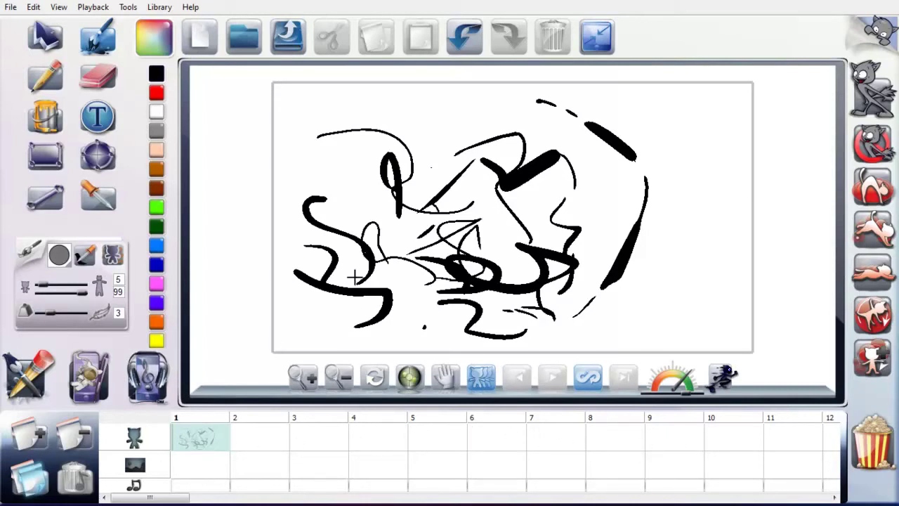
click(76, 437)
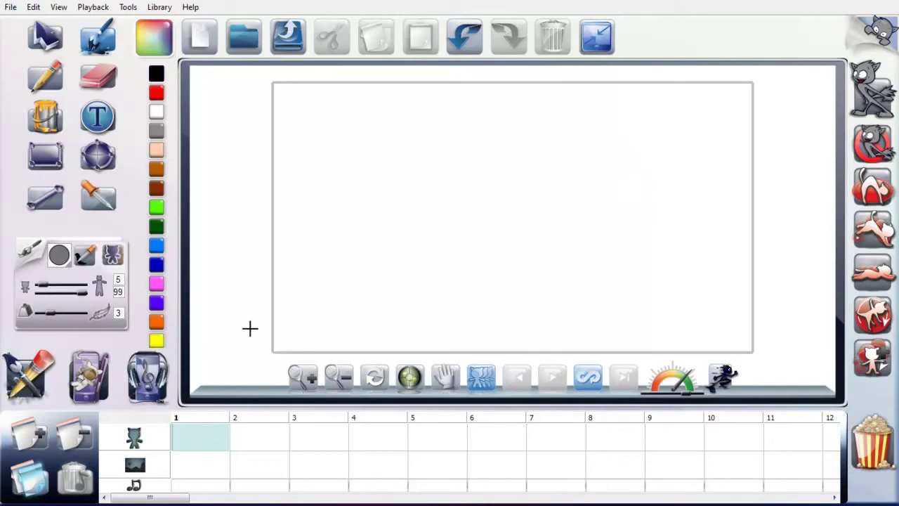
Step: Browse the picture library's props, backgrounds and animals categories, ending back at the costumed characters
click(89, 377)
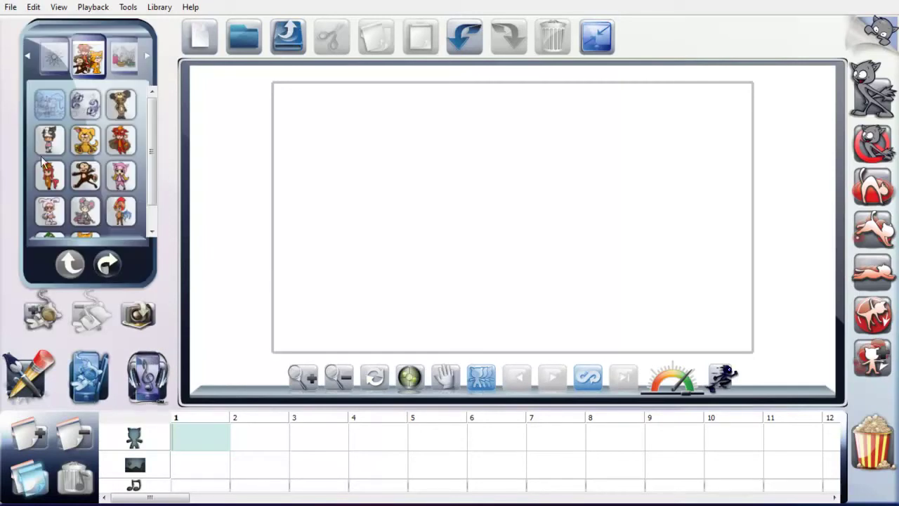
drag(156, 162, 157, 143)
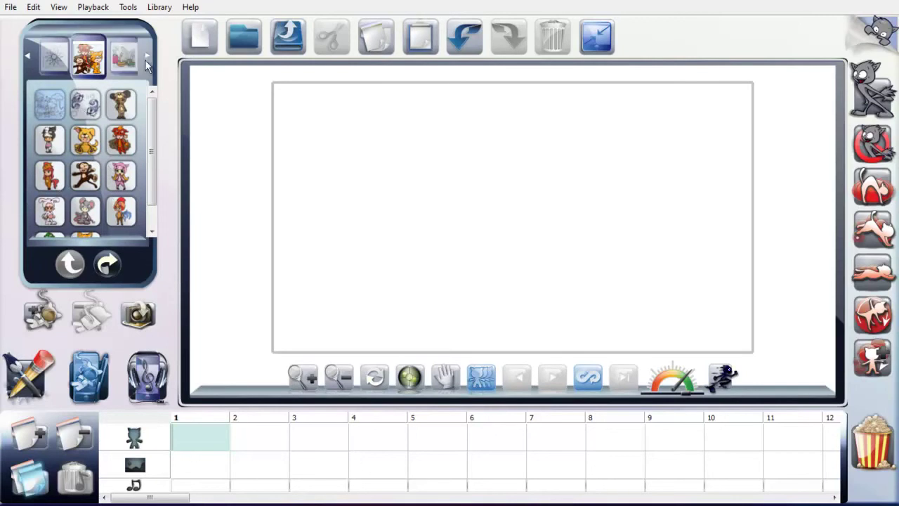
click(122, 60)
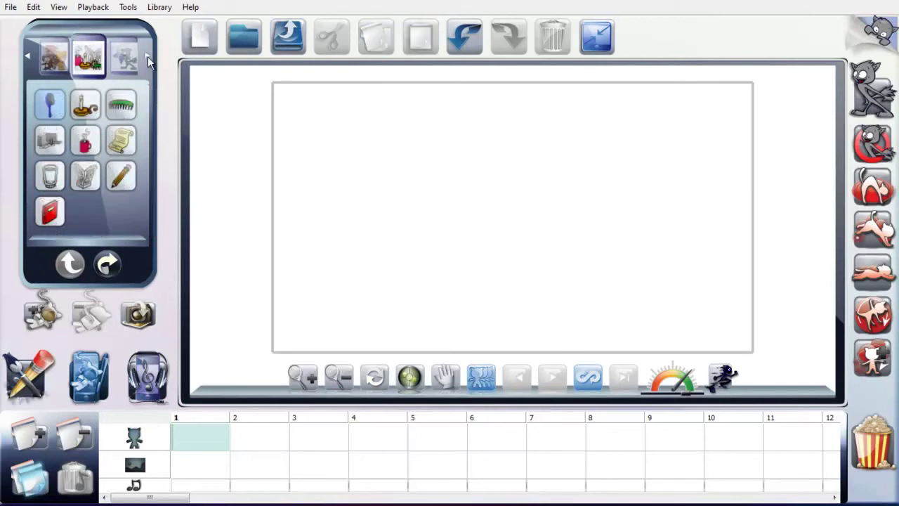
click(148, 61)
click(148, 61)
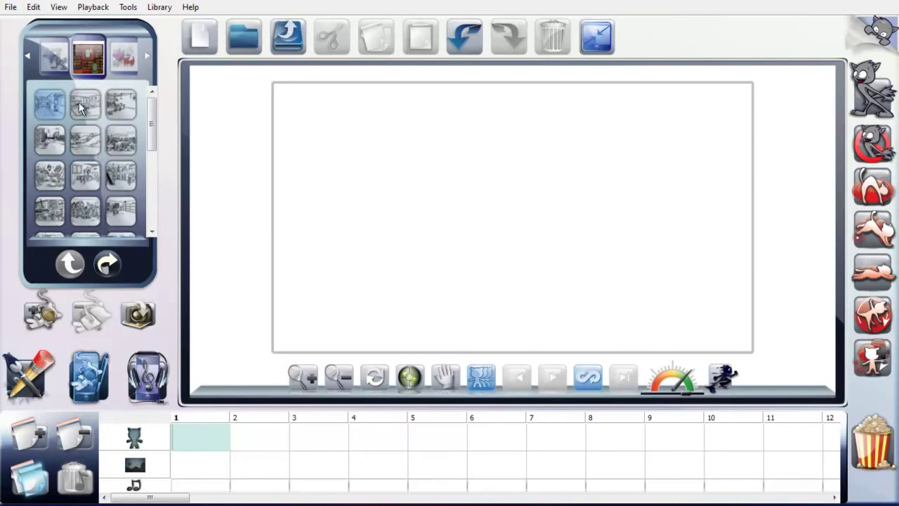
click(147, 57)
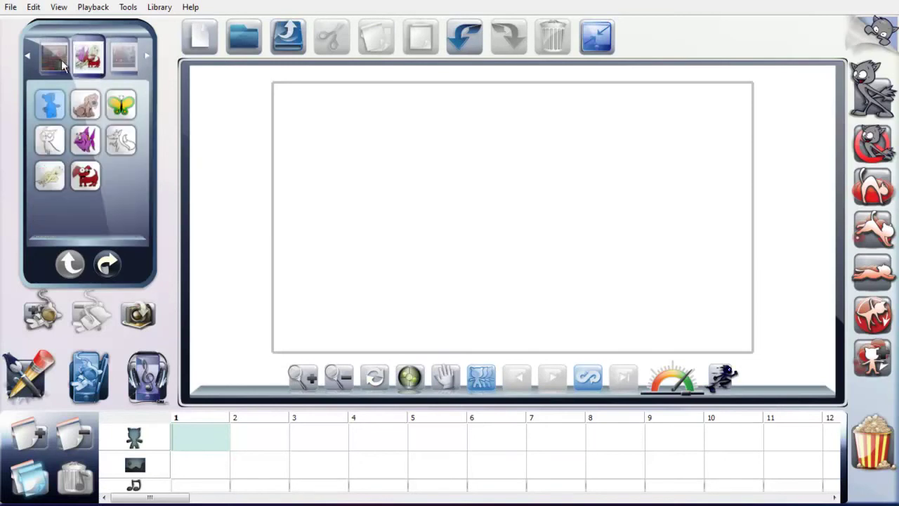
click(27, 58)
click(26, 58)
click(27, 59)
click(27, 58)
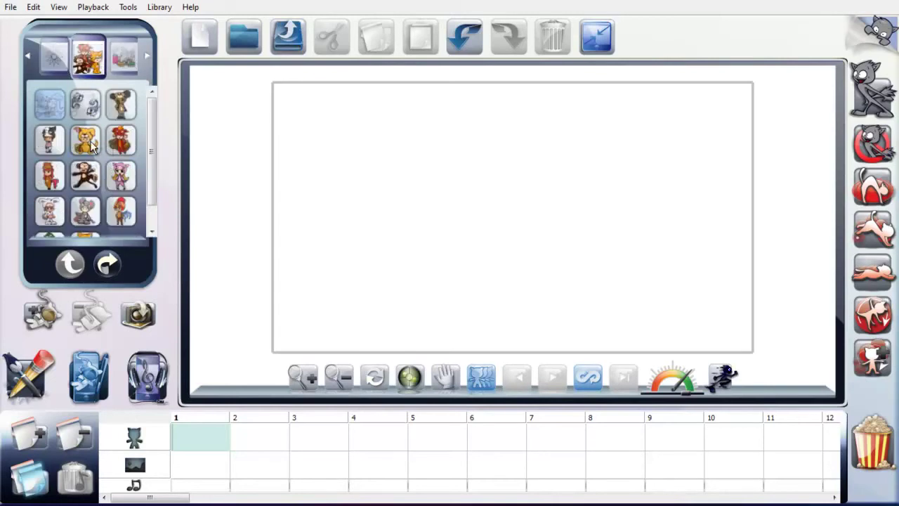
Step: Add the sitting yellow puppy character from the library to the left half of frame 1 and enlarge it slightly
drag(87, 143, 380, 212)
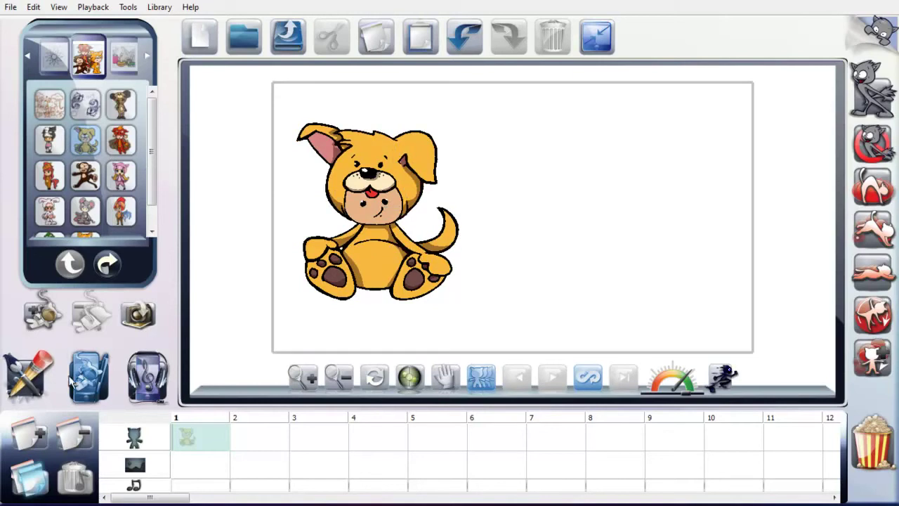
click(28, 377)
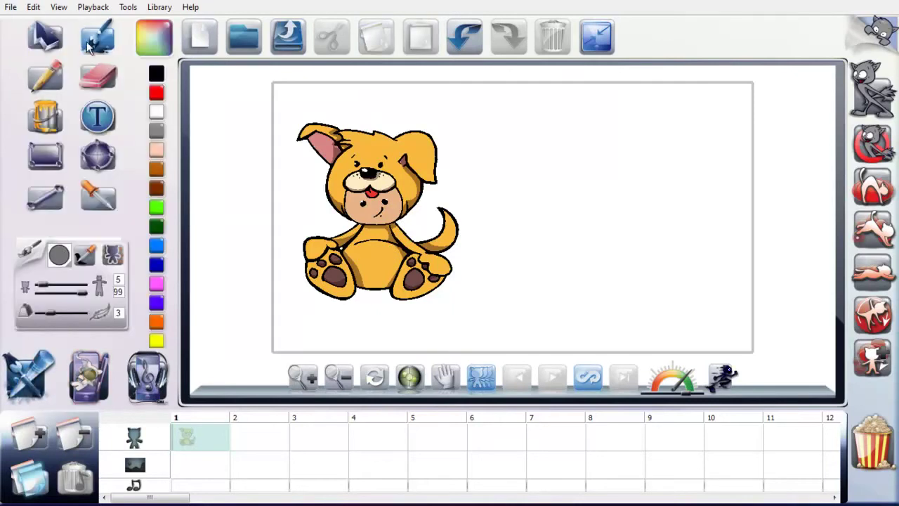
click(46, 38)
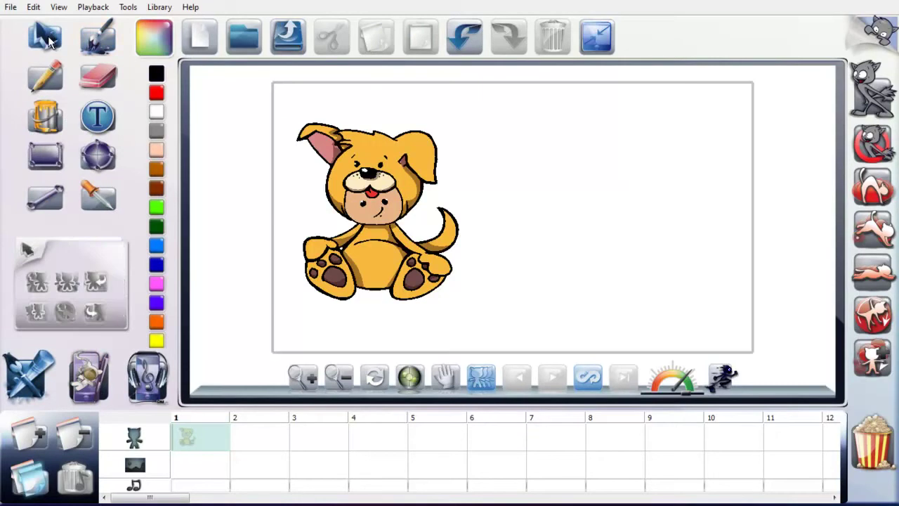
click(372, 203)
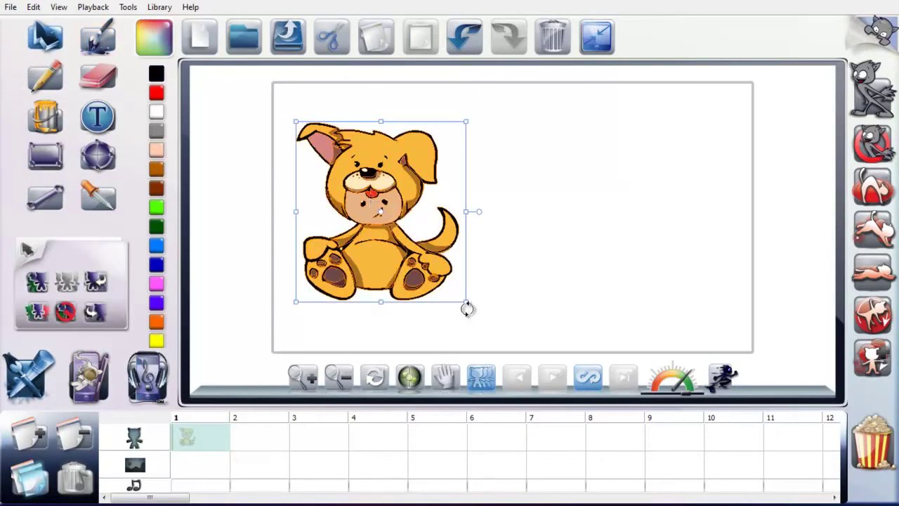
drag(411, 204, 544, 203)
drag(498, 226, 370, 246)
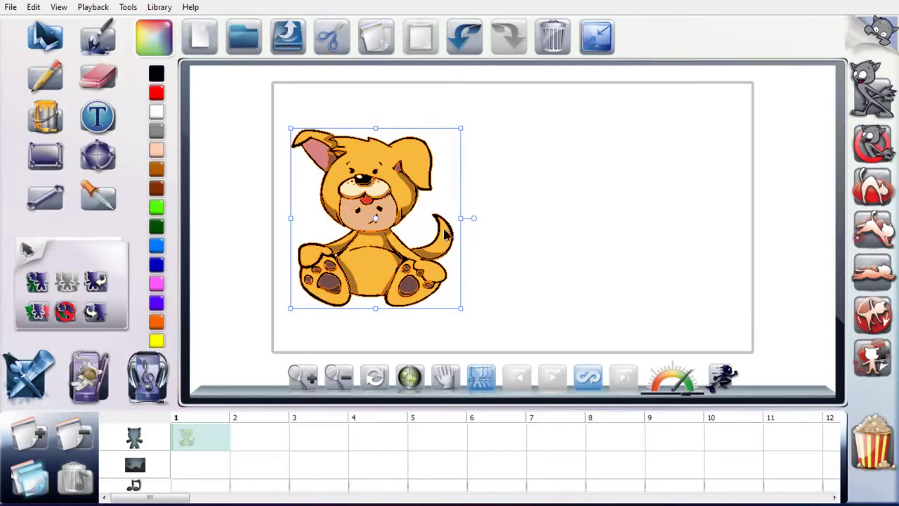
mouse_move(461, 308)
mouse_down()
mouse_move(513, 337)
mouse_move(487, 316)
mouse_move(465, 313)
mouse_up()
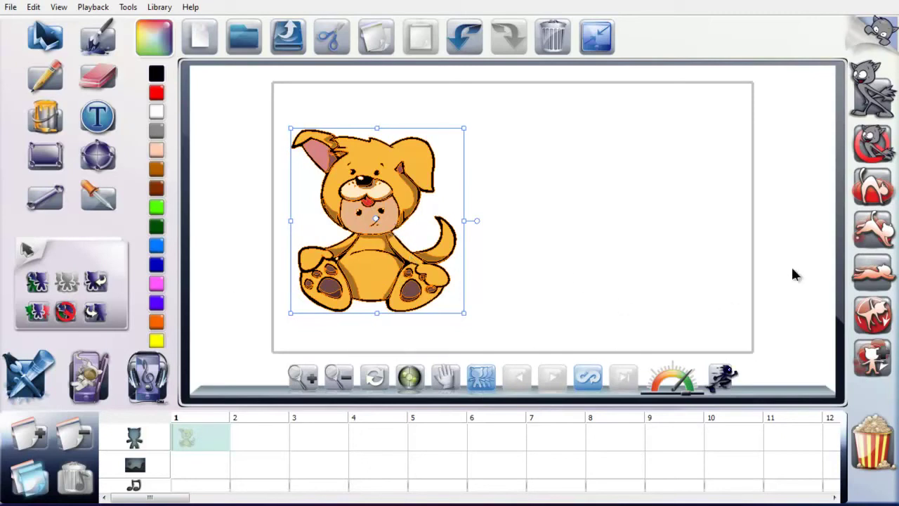
Step: Apply the jumping motion effect to the puppy so it leaps to the right through frame 21, and play the animation
click(874, 232)
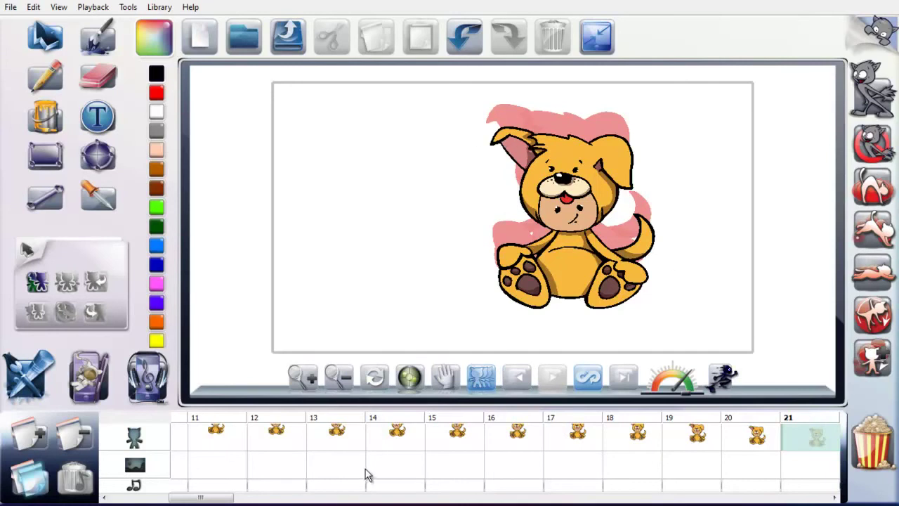
drag(212, 497, 147, 494)
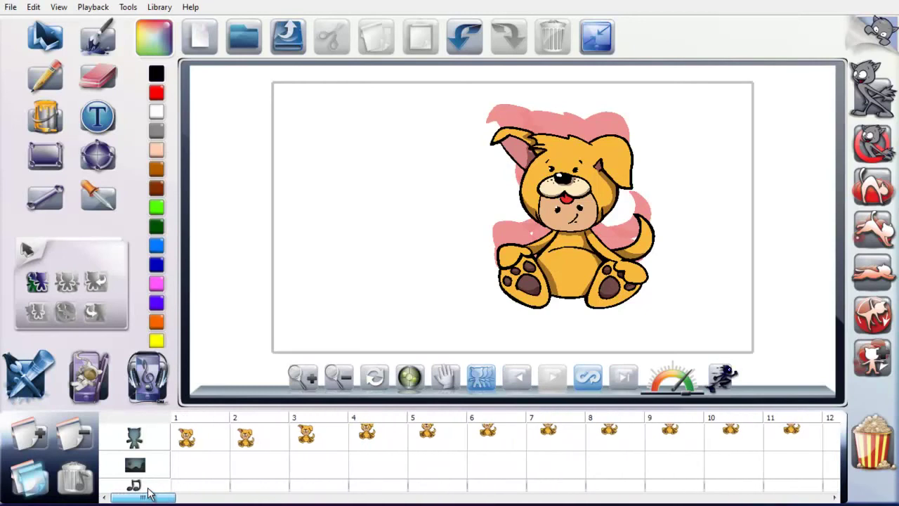
click(624, 380)
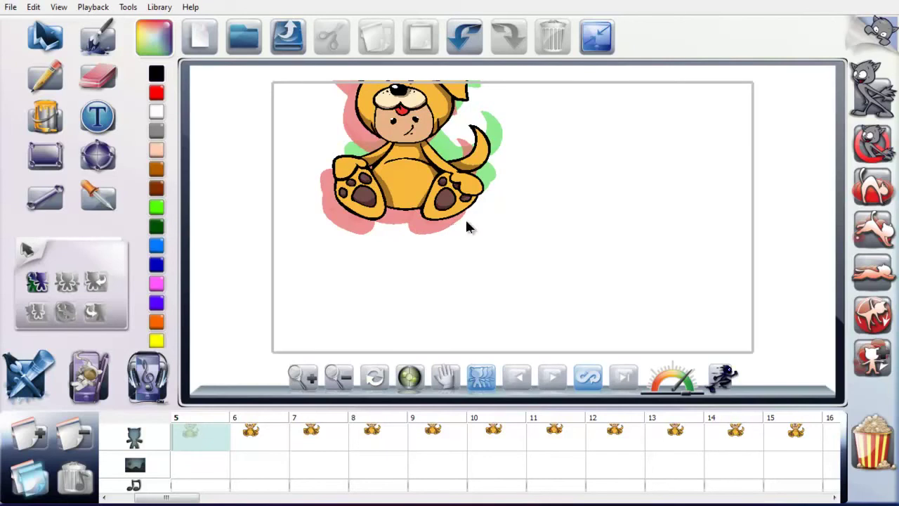
Step: Turn the onion skin off and back on, and go to frame 1 of the animation
click(480, 379)
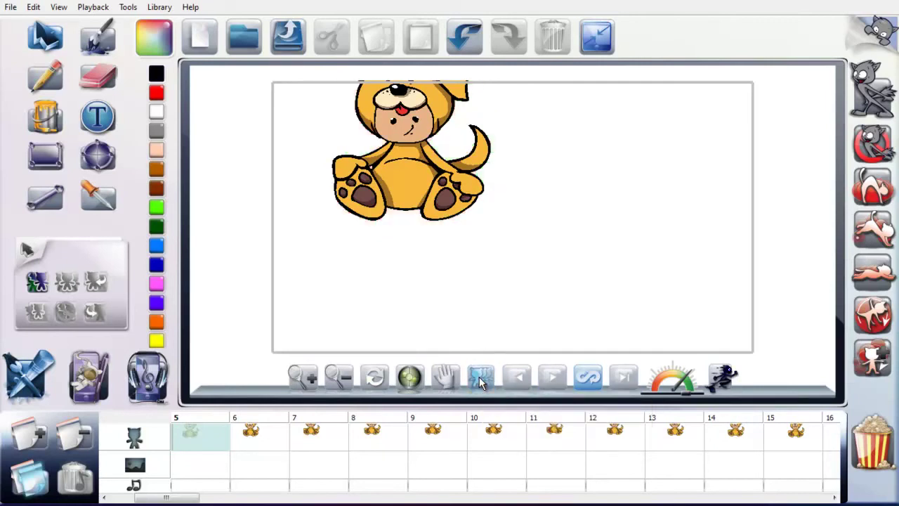
click(481, 379)
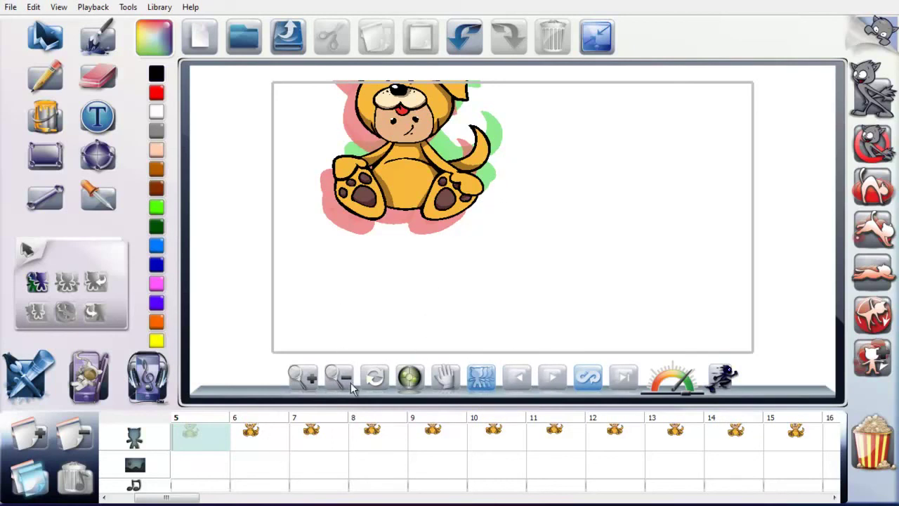
drag(199, 497, 160, 500)
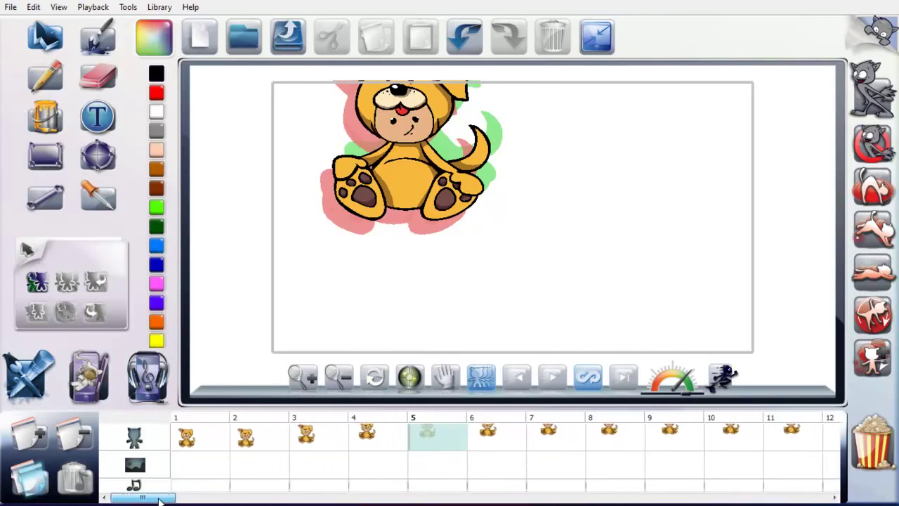
click(202, 422)
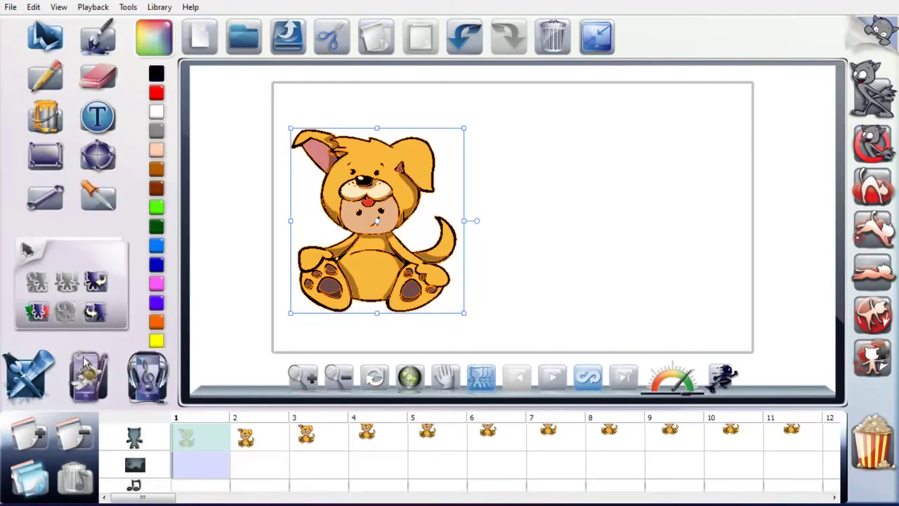
Step: Open the sound library and preview comic sound effects 003 and 005
click(152, 384)
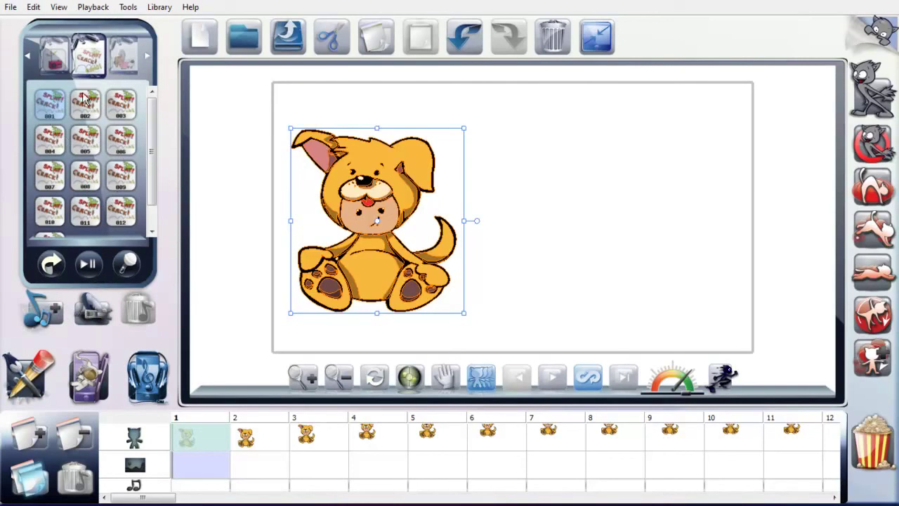
click(118, 113)
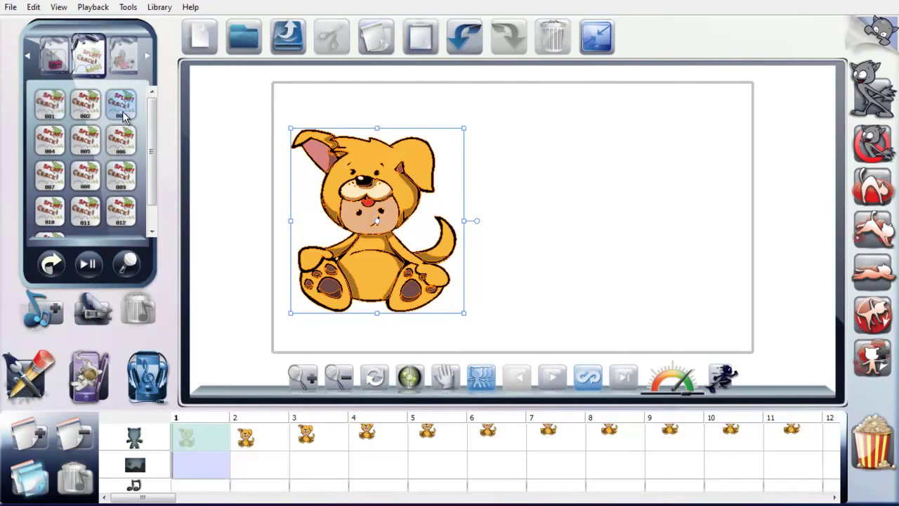
click(88, 265)
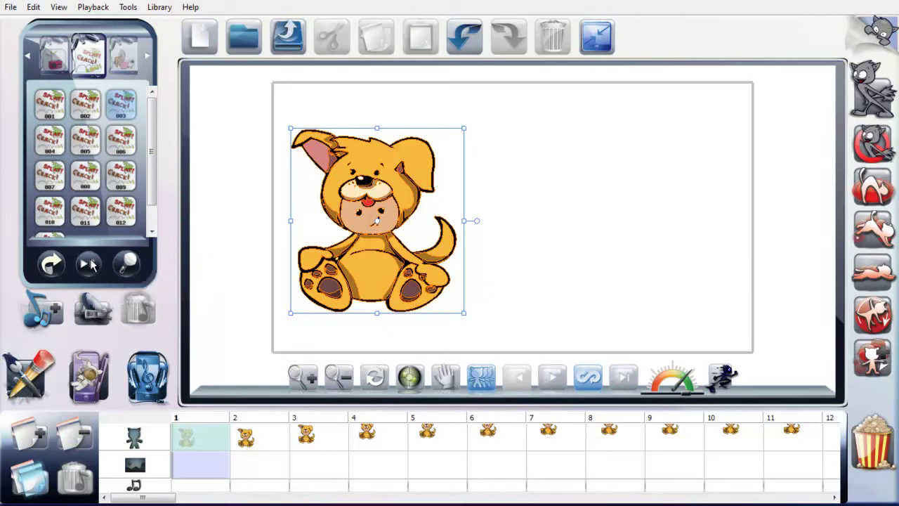
click(88, 264)
click(90, 140)
click(92, 264)
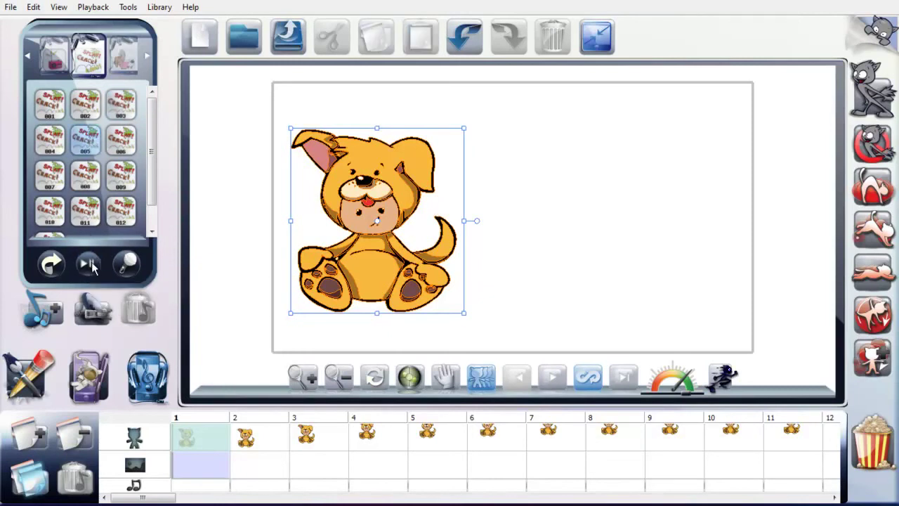
Step: Preview the bear sound 001 in the animal sounds category
click(147, 56)
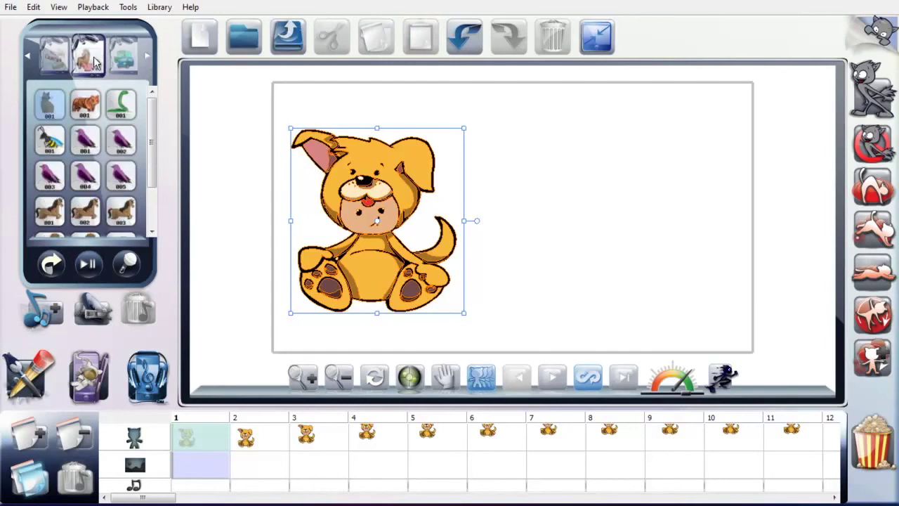
click(84, 108)
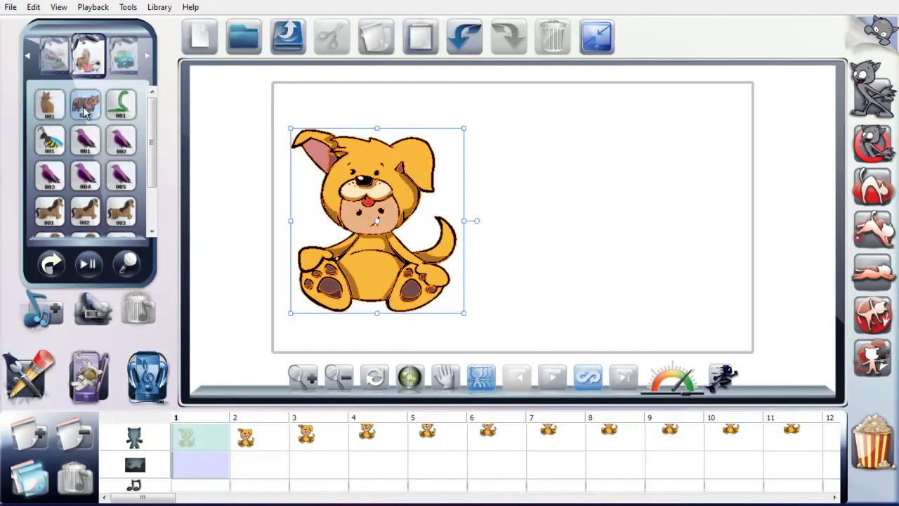
click(87, 264)
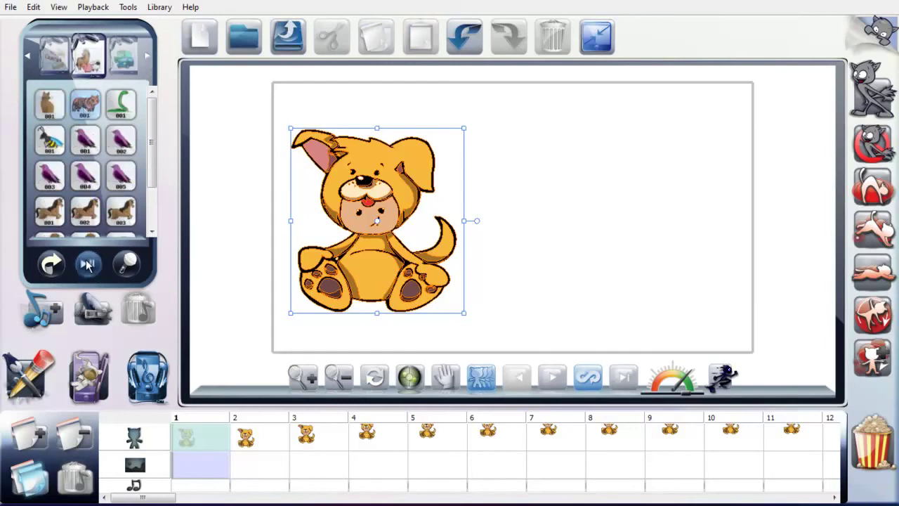
Step: Find the human voice sounds category in the sound library and preview sounds 002 and 003
click(126, 56)
click(30, 57)
click(29, 57)
click(30, 58)
click(30, 57)
click(29, 58)
click(29, 57)
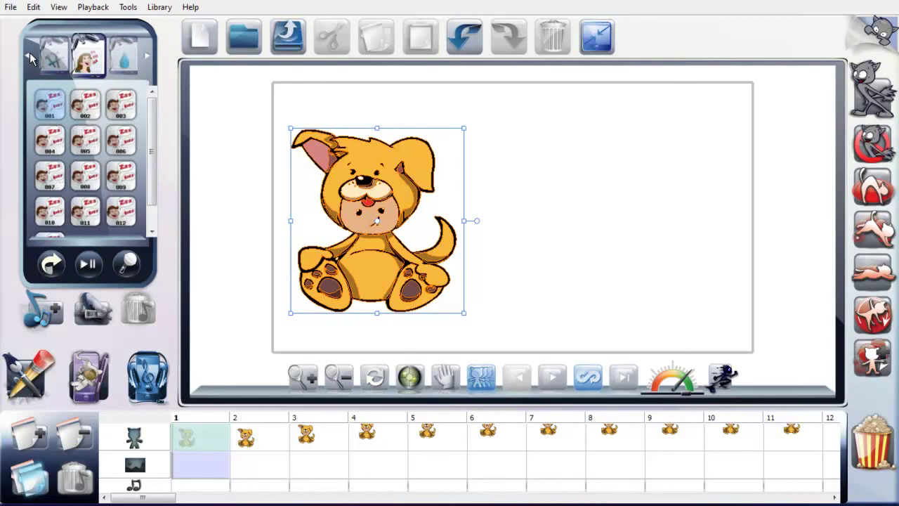
click(86, 105)
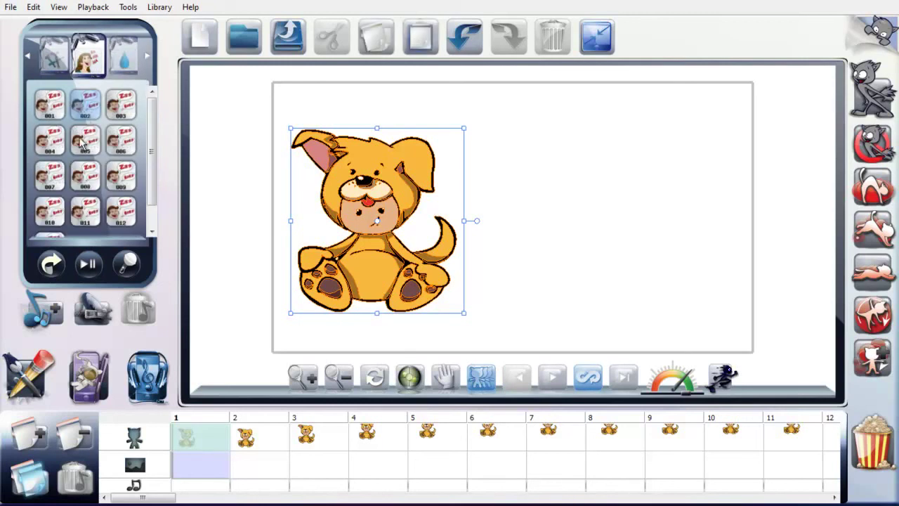
click(87, 267)
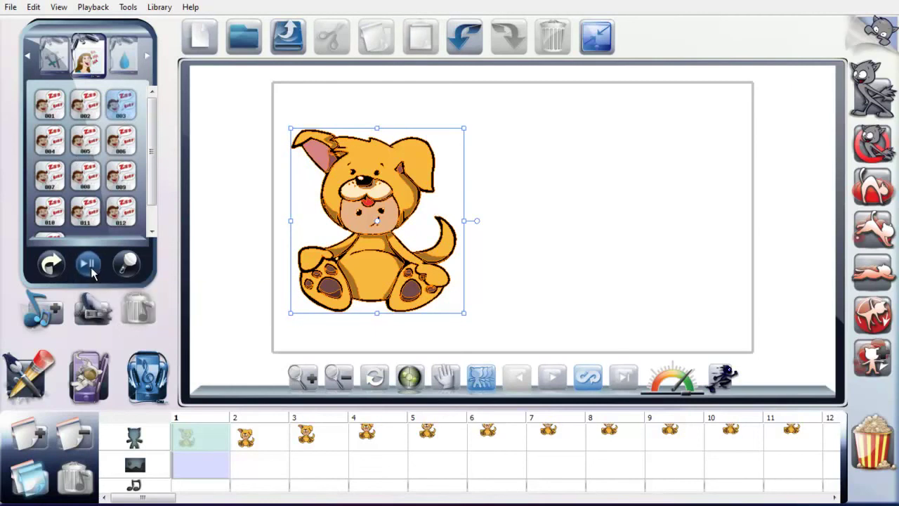
Step: Browse the sound library's categories back to the comic sound effects
click(145, 57)
click(145, 60)
click(145, 61)
click(146, 60)
click(145, 61)
click(145, 61)
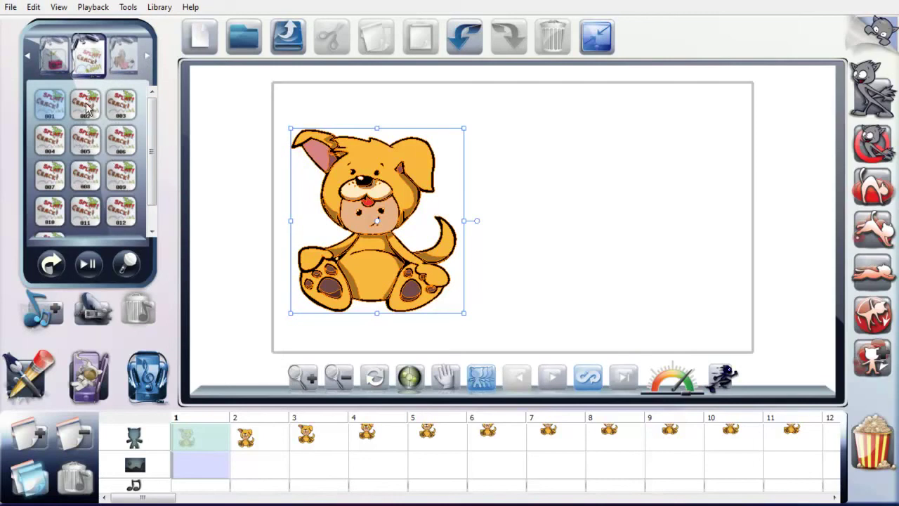
Step: Add comic sound 002 to the sound track from frame 1 and play the animation with it twice
drag(85, 107, 197, 488)
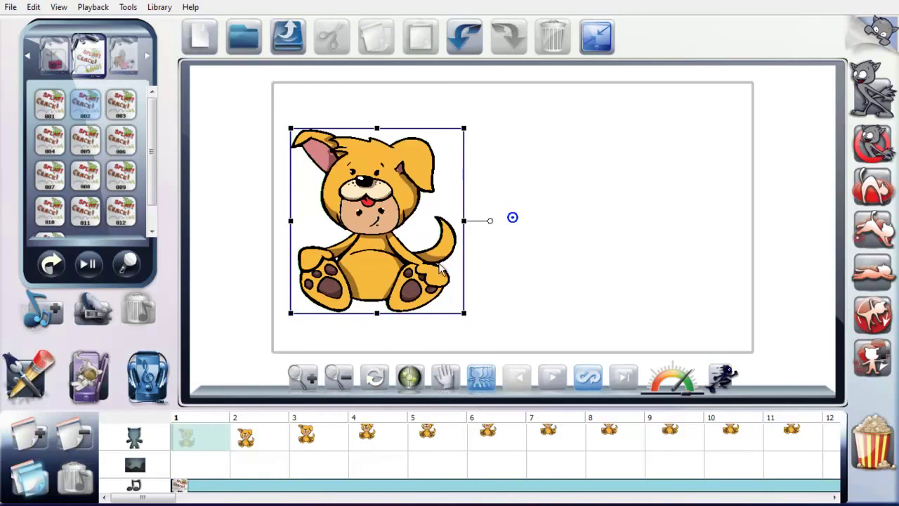
click(625, 377)
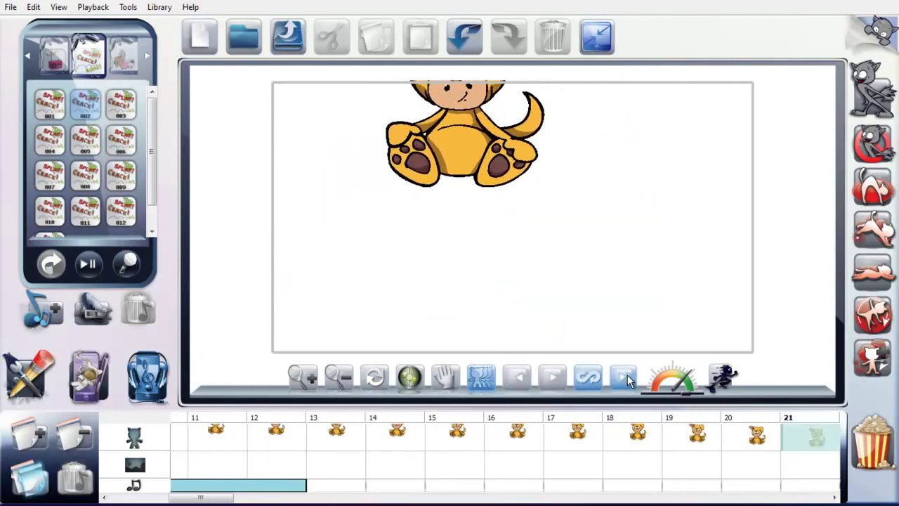
click(627, 375)
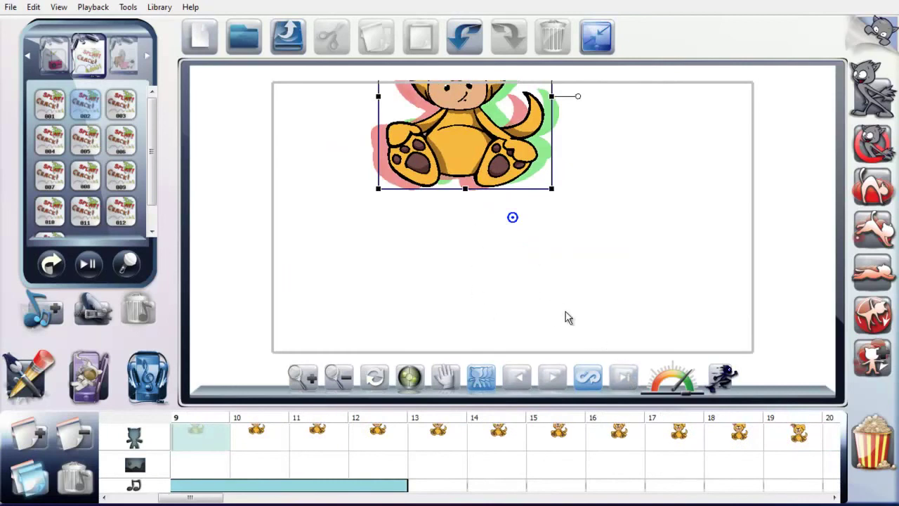
click(625, 378)
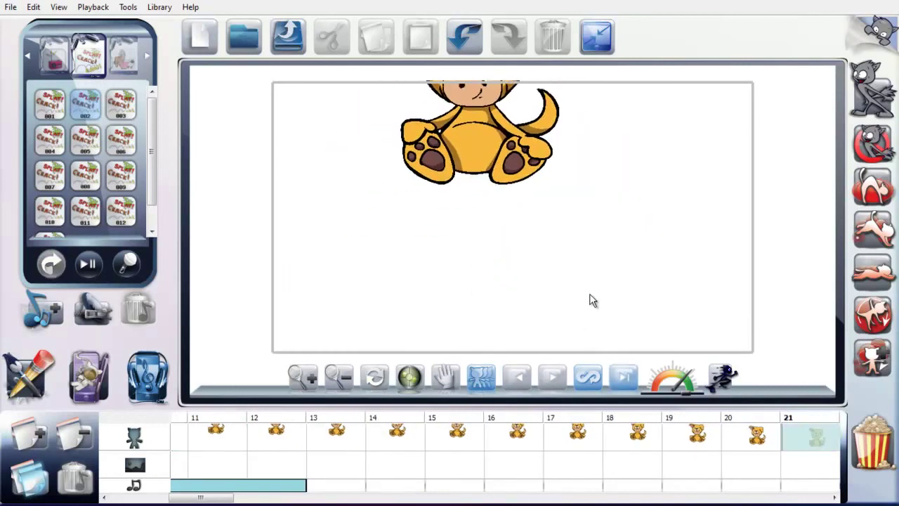
click(624, 379)
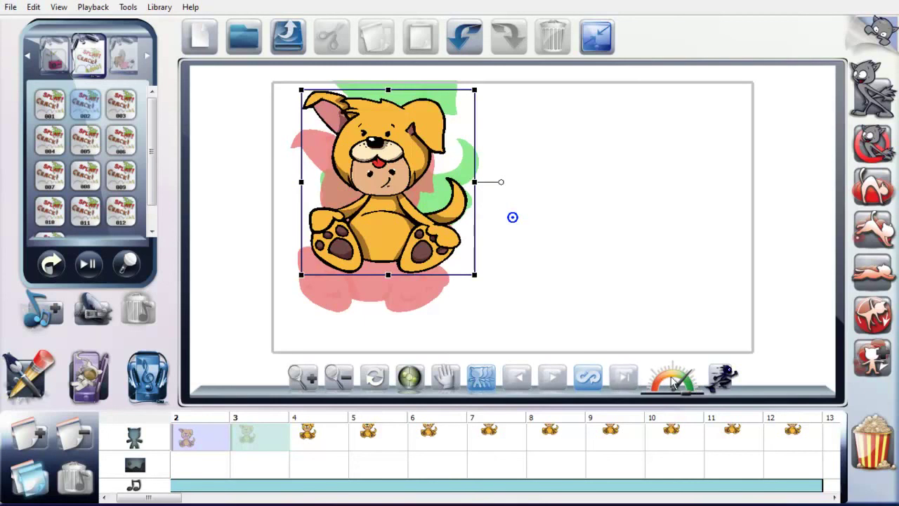
Step: Try a slow playback speed for the animation and set it back to fast
key(space)
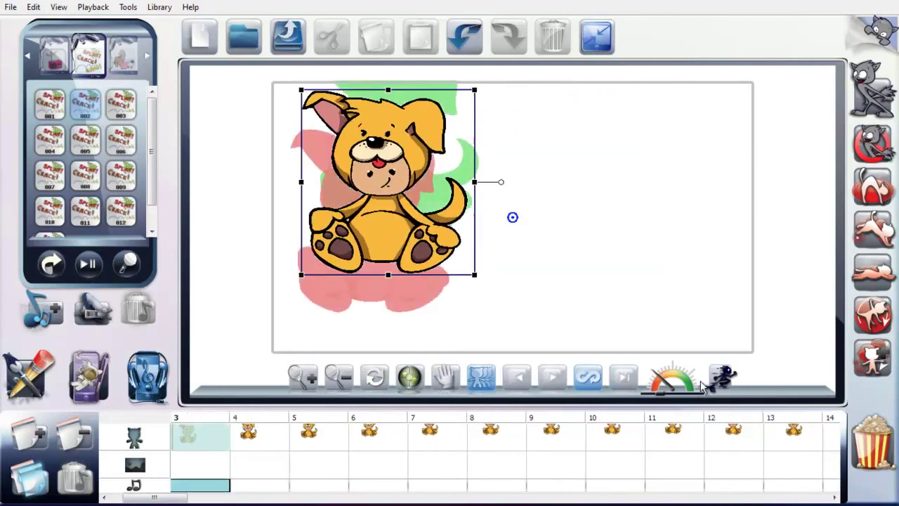
drag(666, 398, 683, 401)
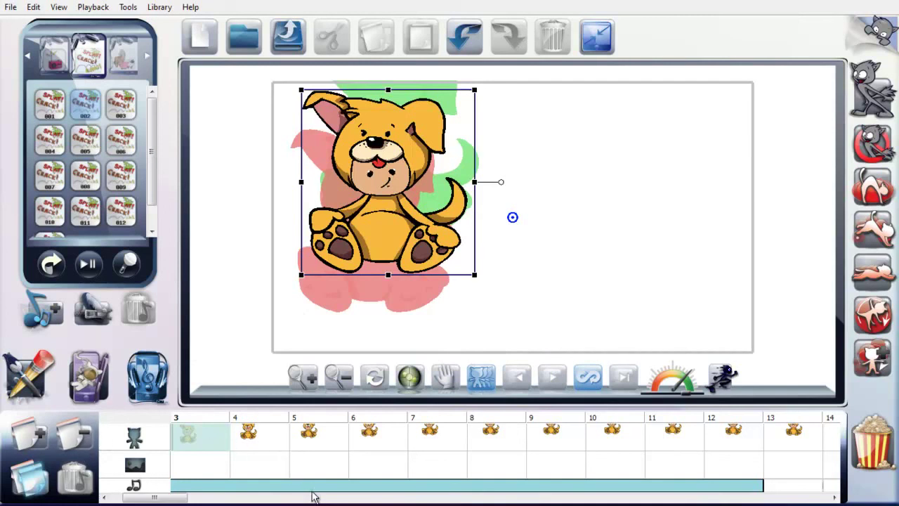
Step: Delete the comic sound clip that starts at frame 1 of the sound track
drag(183, 498, 159, 500)
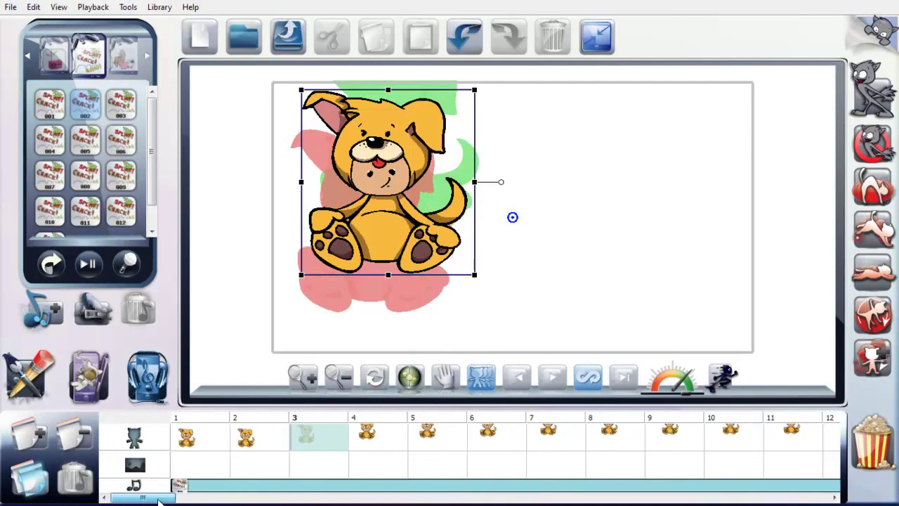
click(211, 490)
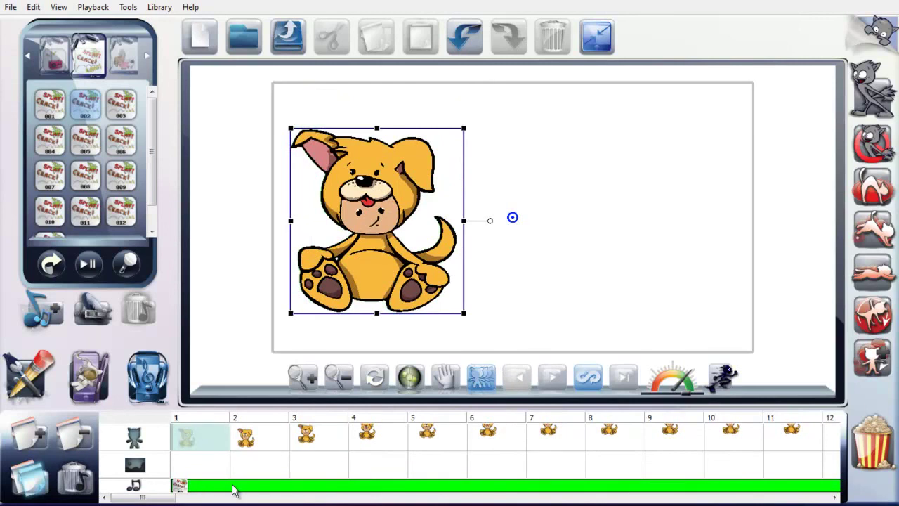
click(74, 477)
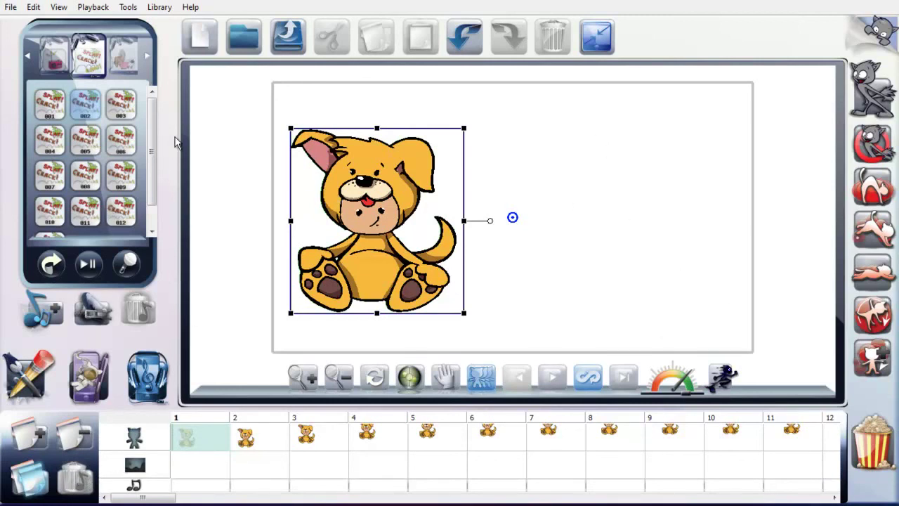
Step: Look through the remaining comic sounds, show the drawings library and return to the drawing tools
scroll(155, 137, down, 1)
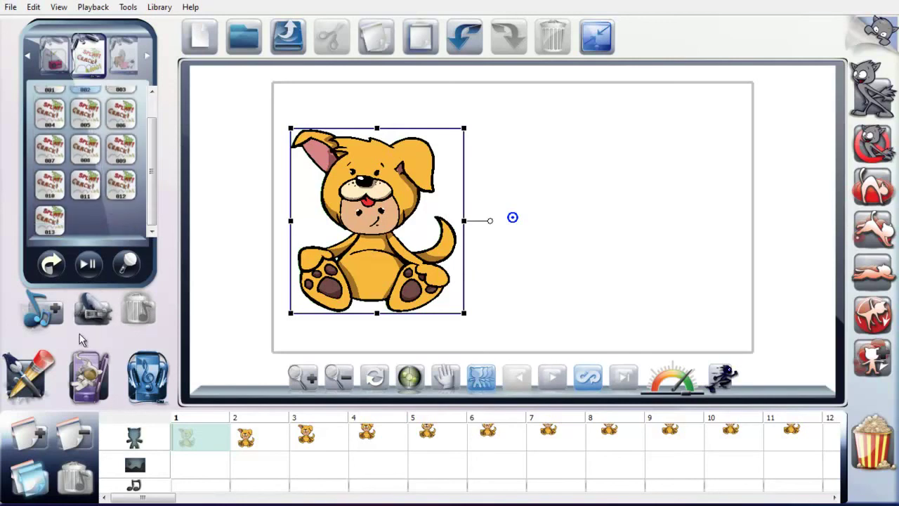
click(80, 378)
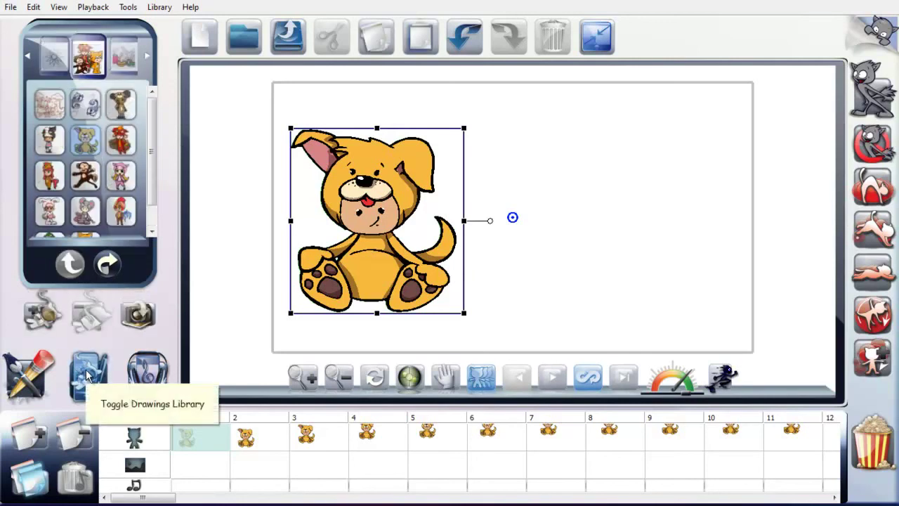
click(34, 375)
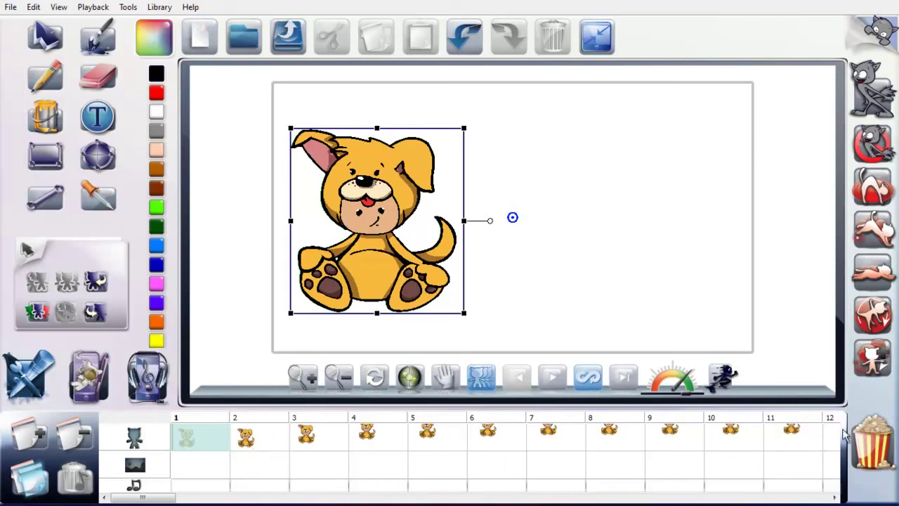
Step: Examine the publishing options, switching from the frame range 1 to 21 to the whole movie and back, and close them
click(876, 445)
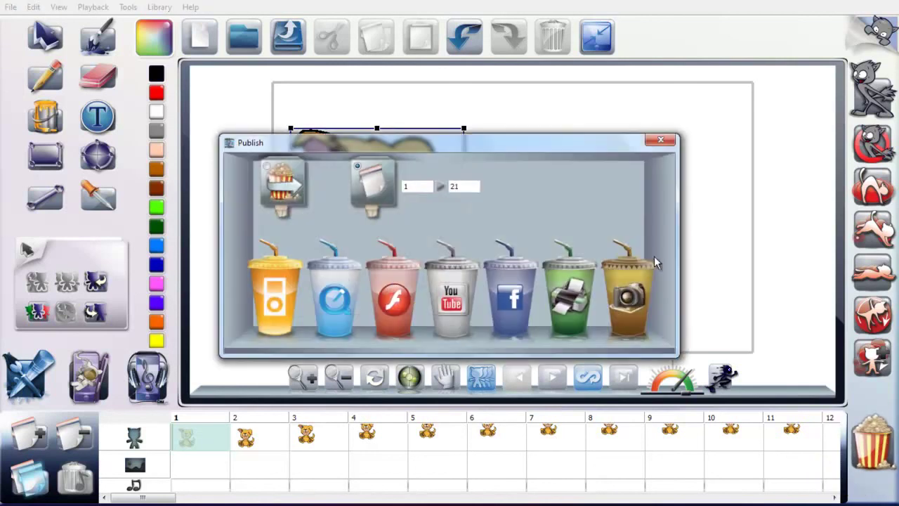
click(266, 168)
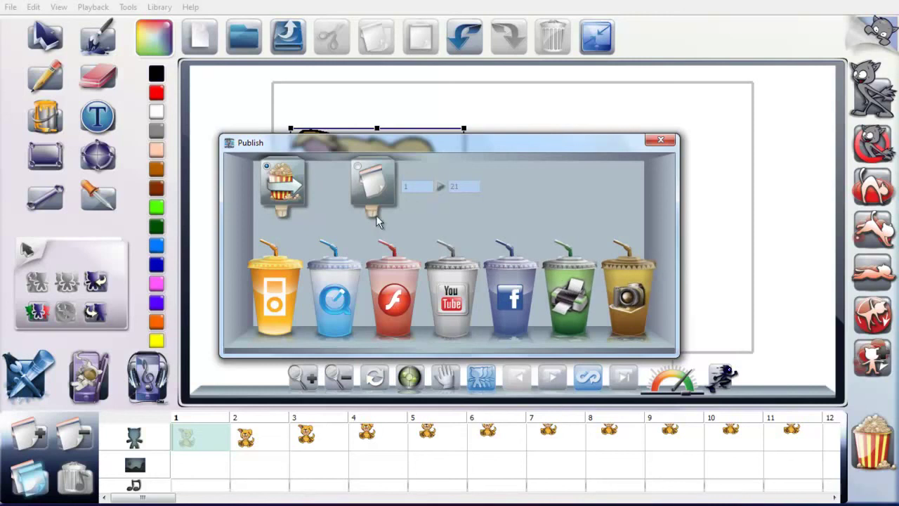
click(357, 166)
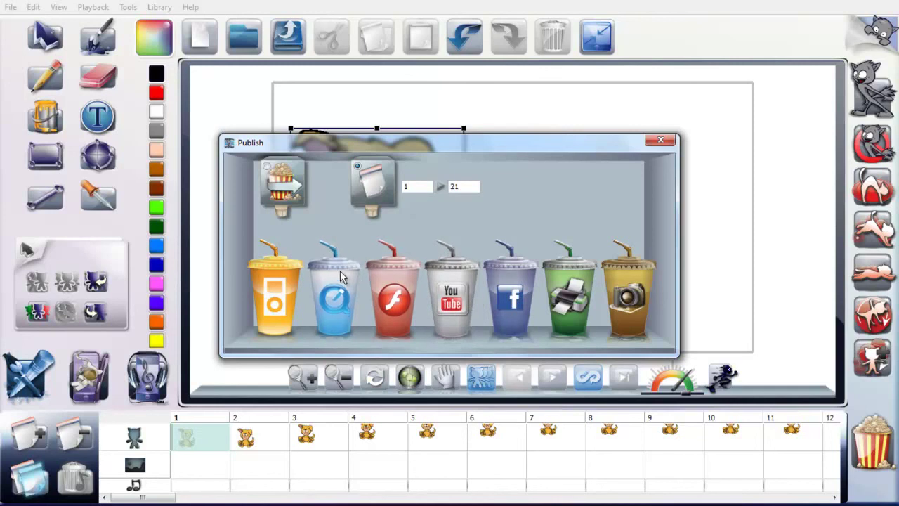
click(660, 140)
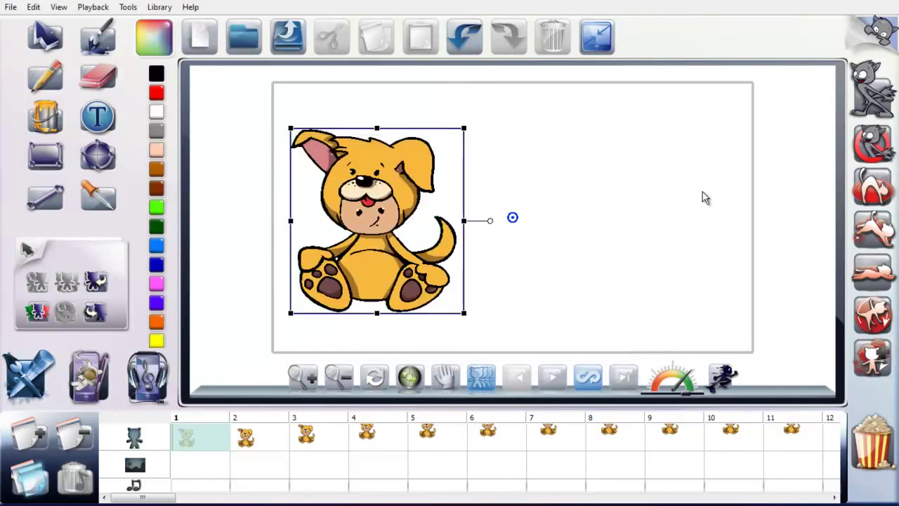